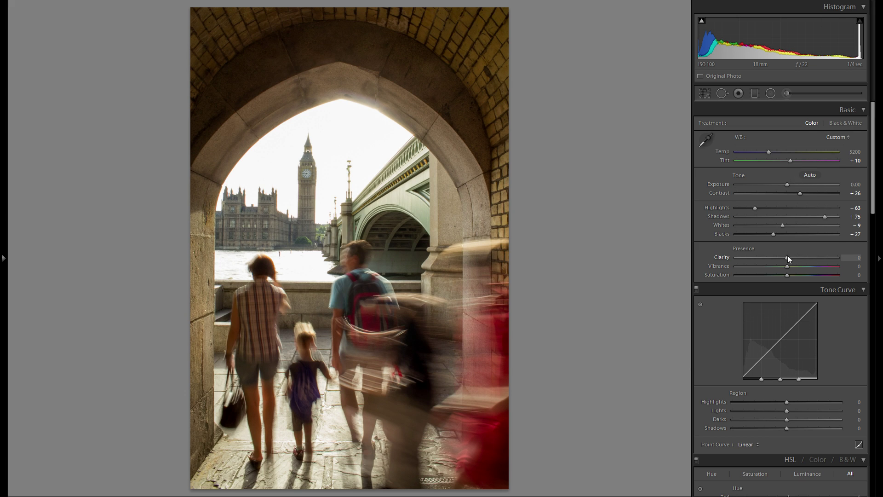
Step: Raise Clarity to +49 to sharpen the texture in the stonework and figures
left_click_drag(787, 257, 812, 260)
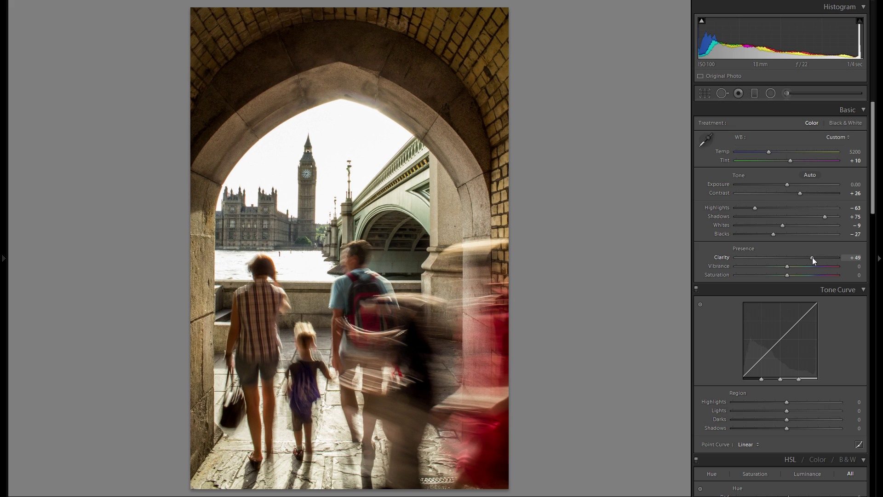
Step: Raise Vibrance to +23 in the Presence section
mouse_move(788, 267)
left_mouse_down()
mouse_move(799, 266)
mouse_move(780, 265)
mouse_move(808, 266)
mouse_move(783, 268)
mouse_move(792, 270)
left_mouse_up()
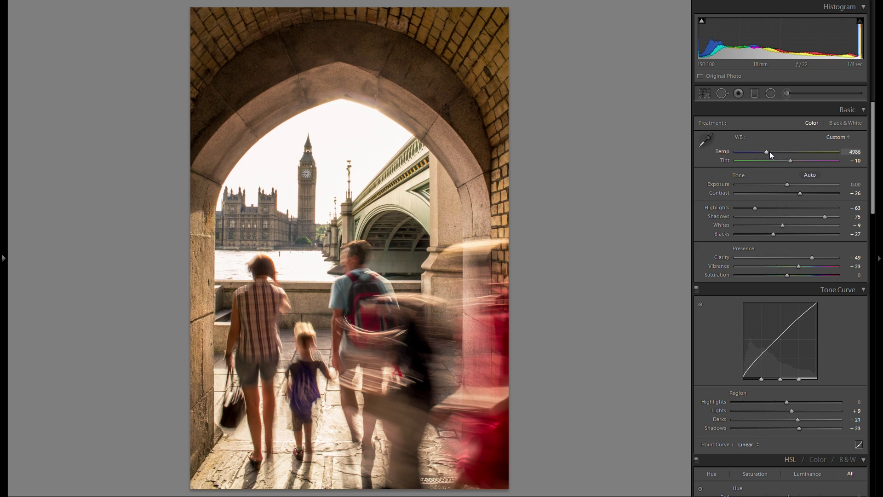
Step: Cool the white balance slightly by lowering Temp to 4896
scroll(782, 211, "down", 10)
scroll(801, 338, "down", 3)
left_click_drag(765, 154, 763, 153)
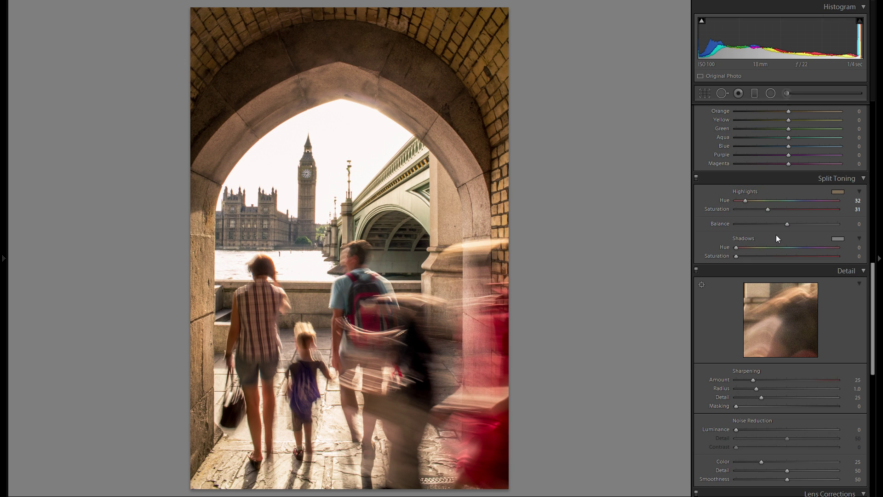
scroll(777, 235, "down", 3)
scroll(741, 262, "up", 5)
scroll(744, 264, "down", 5)
key("alt")
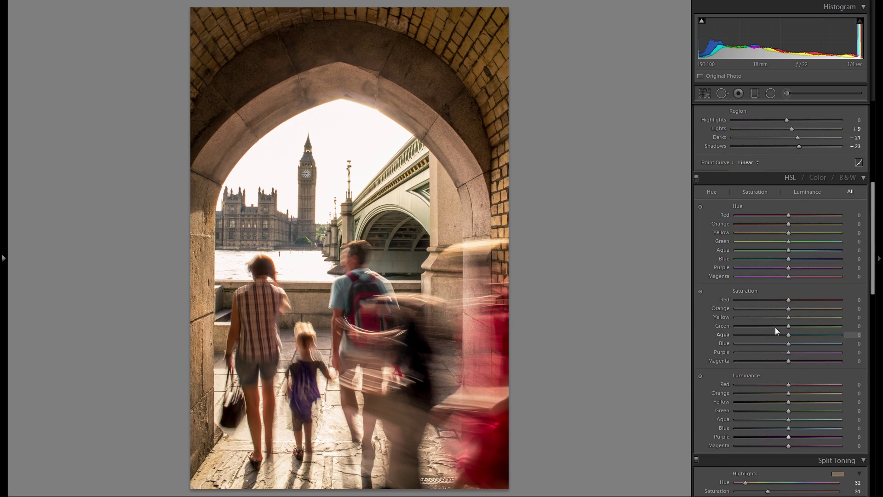
scroll(773, 335, "up", 5)
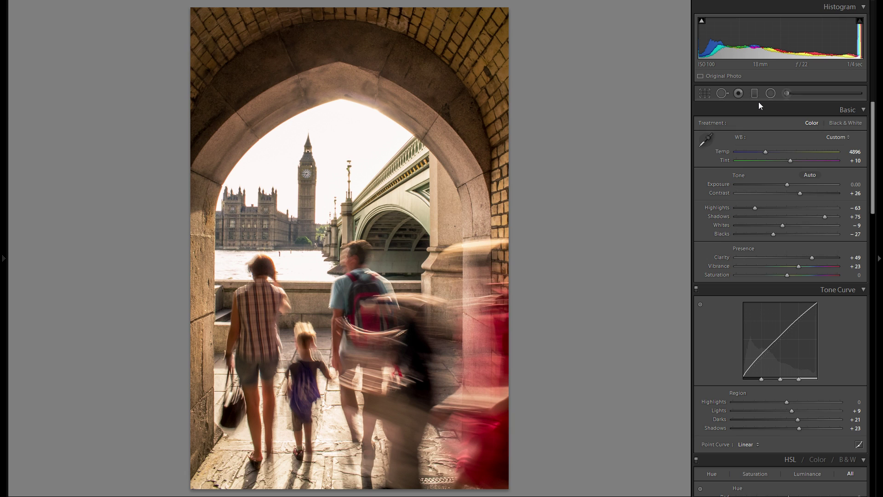
Step: Add a graduated filter across the top of the arch at Exposure −0.60
left_click(785, 95)
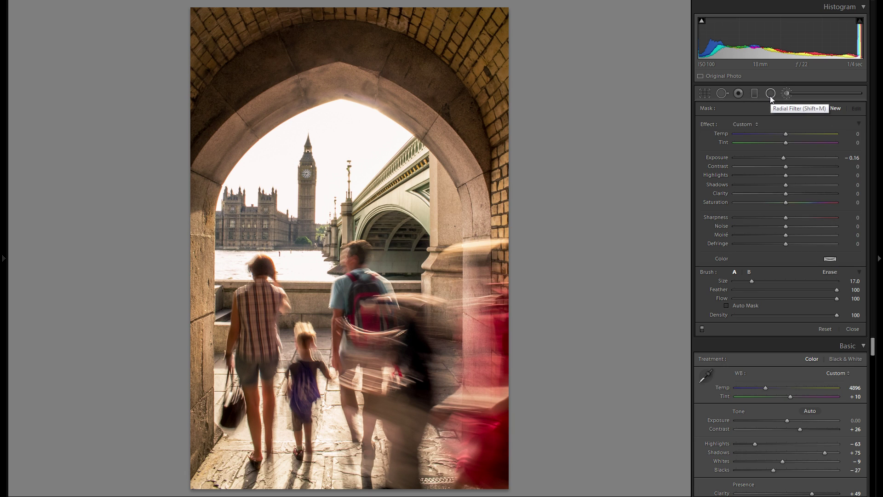
left_click(755, 94)
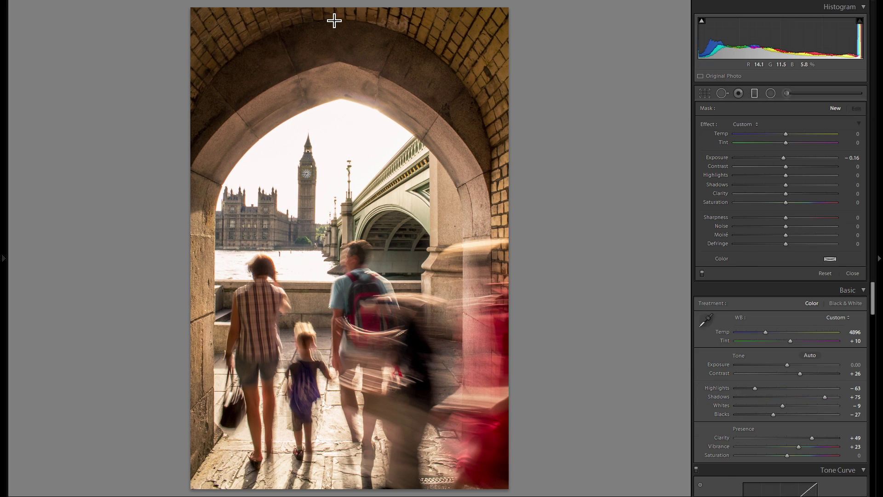
left_click_drag(334, 21, 330, 83)
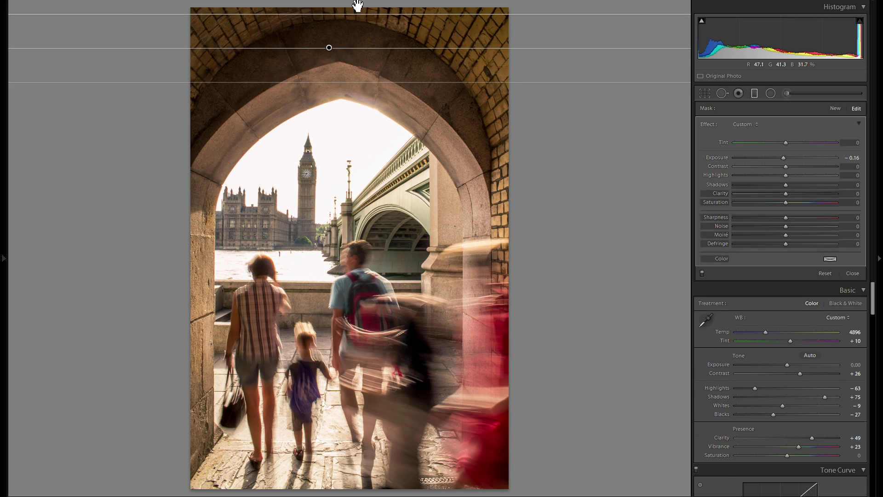
left_click_drag(783, 157, 778, 158)
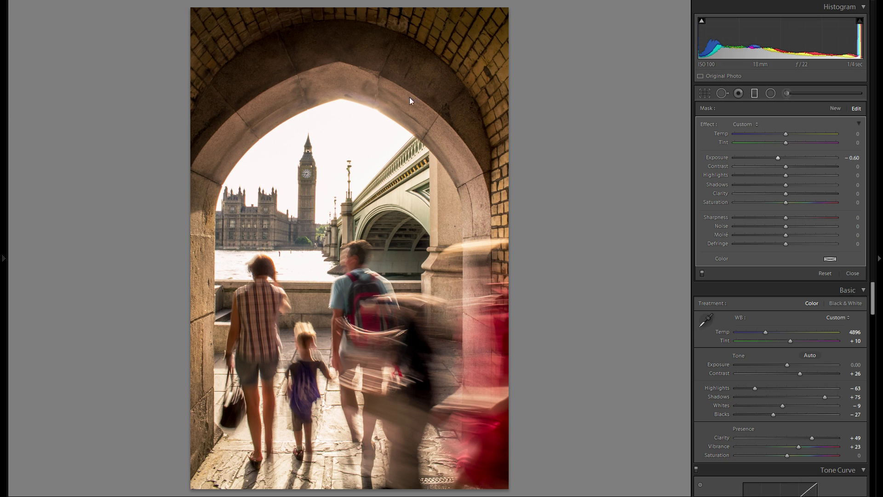
left_click_drag(330, 50, 331, 43)
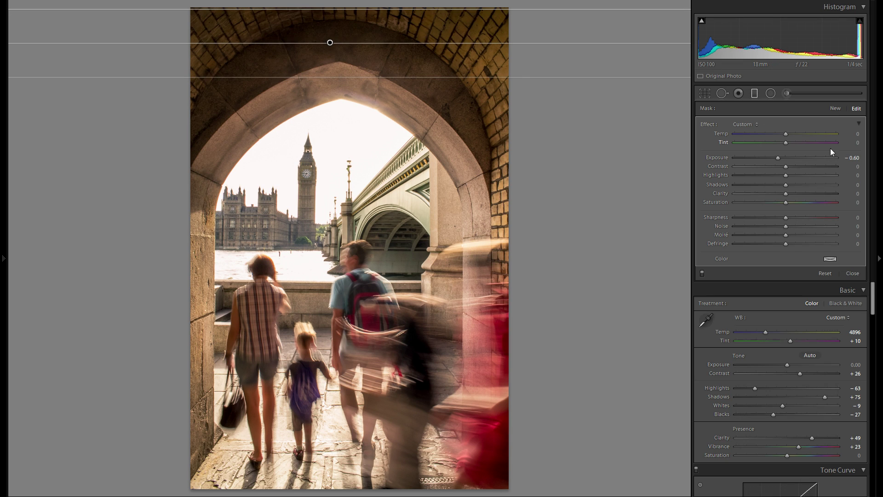
left_click_drag(778, 157, 783, 157)
Step: Add a second graduated filter over the bottom paving at Exposure −0.78
left_click(834, 108)
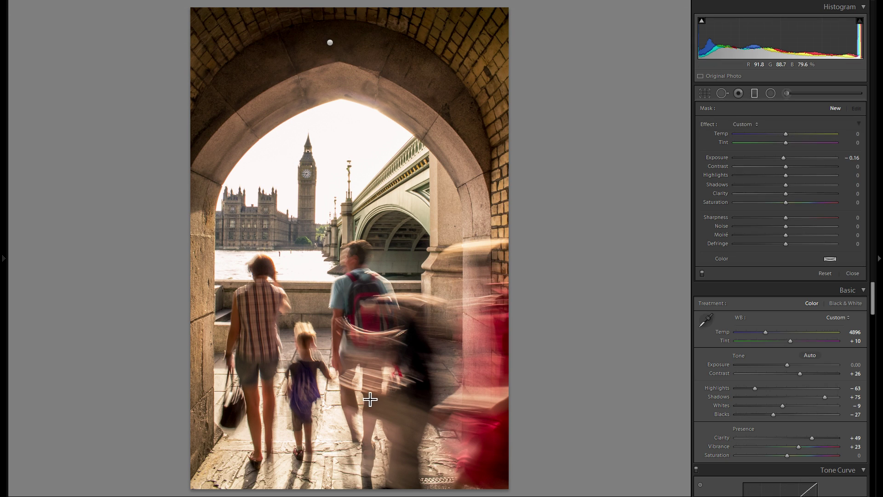
left_click_drag(331, 458, 331, 364)
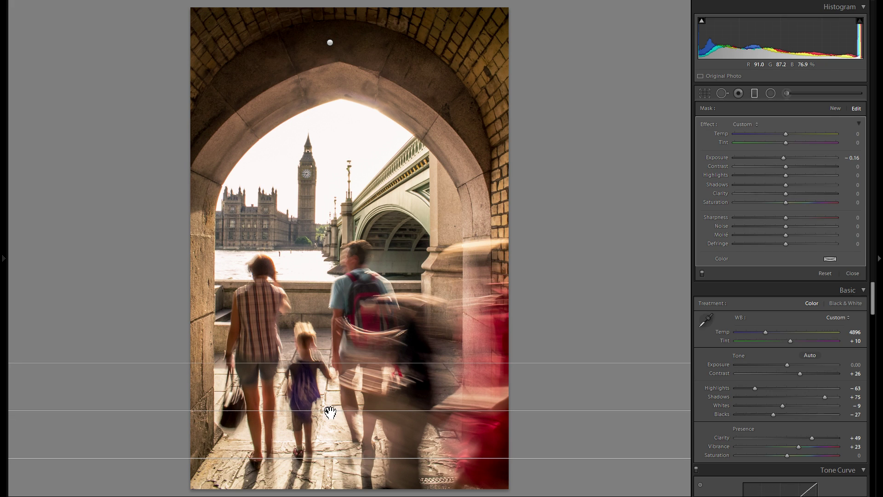
left_click_drag(330, 411, 335, 449)
left_click_drag(782, 158, 773, 158)
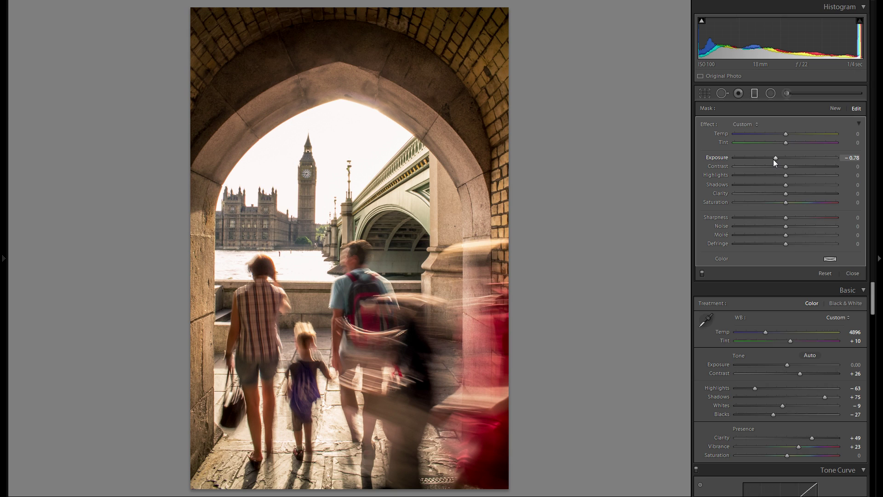
Step: Paint a brush adjustment around Big Ben with Exposure −0.27 and Highlights −29
left_click(788, 95)
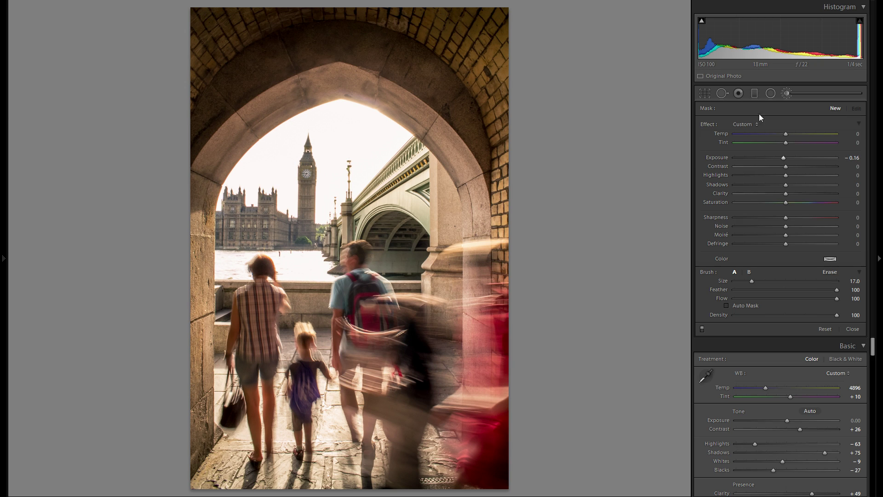
left_click_drag(789, 161, 782, 158)
scroll(292, 256, "down", 1)
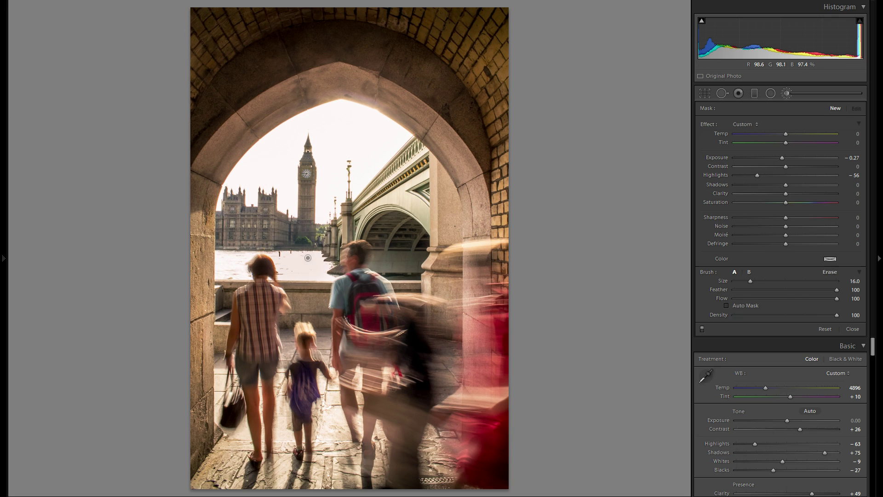
mouse_move(354, 175)
left_mouse_down()
mouse_move(349, 124)
mouse_move(301, 98)
left_mouse_up()
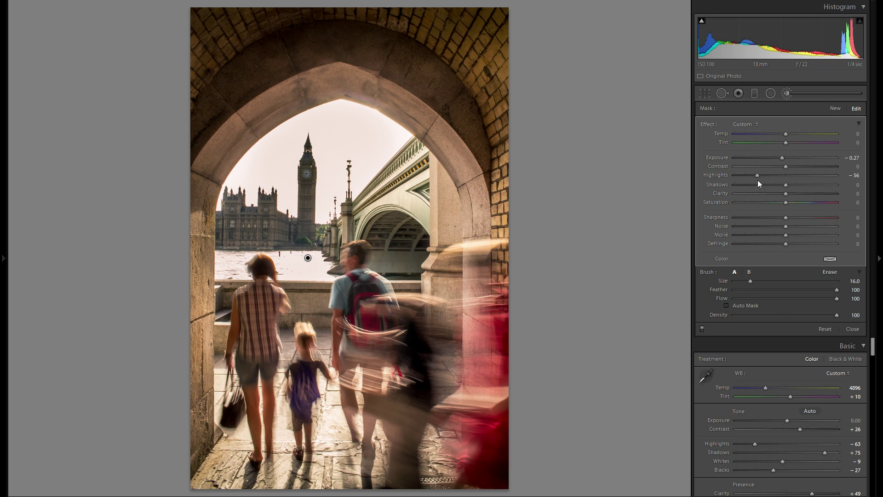
mouse_move(747, 177)
left_mouse_down()
mouse_move(721, 182)
mouse_move(758, 176)
left_mouse_up()
mouse_move(760, 175)
left_mouse_down()
mouse_move(789, 173)
mouse_move(770, 174)
left_mouse_up()
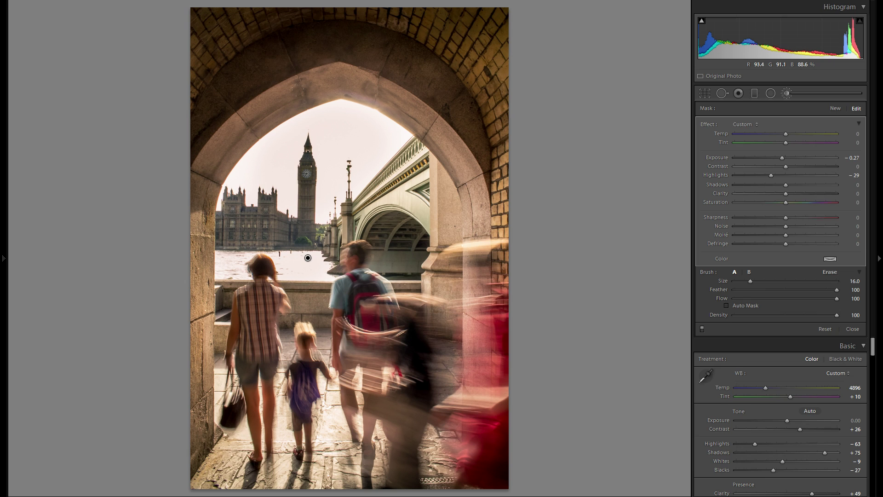
Step: Delete the brush mask, restore it with Ctrl+Z, then switch it off to compare
key("Delete")
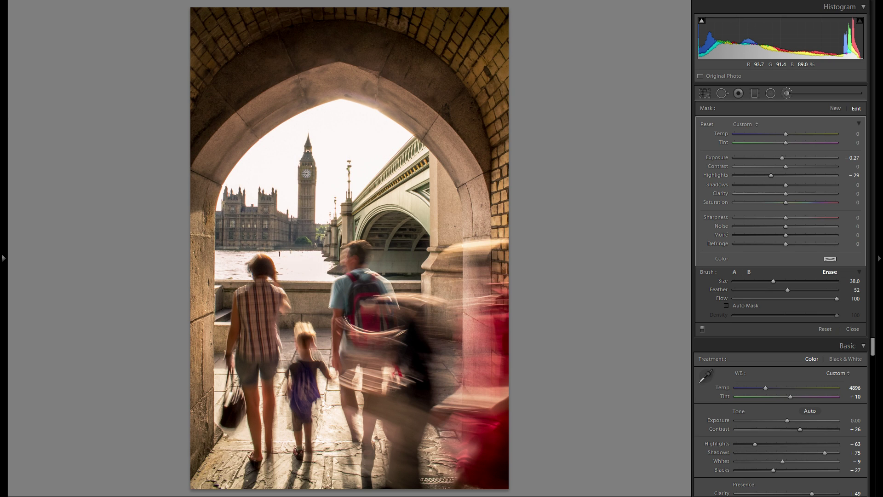
key("ctrl+z")
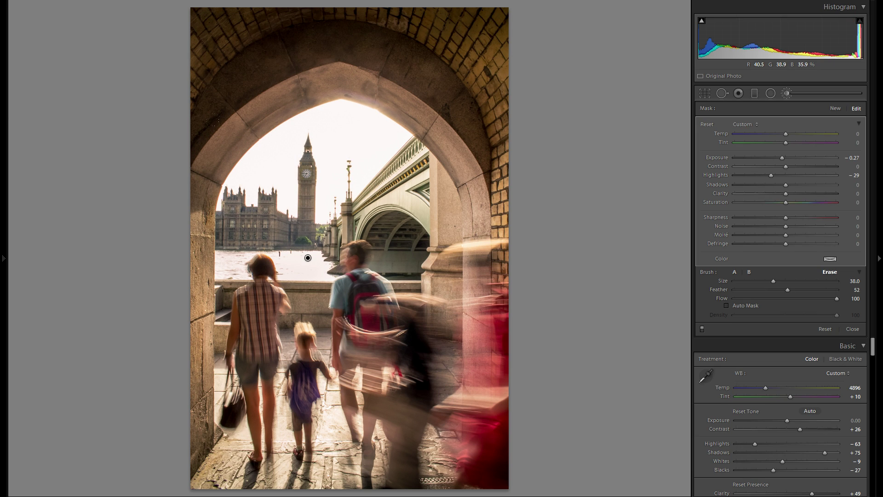
key("alt")
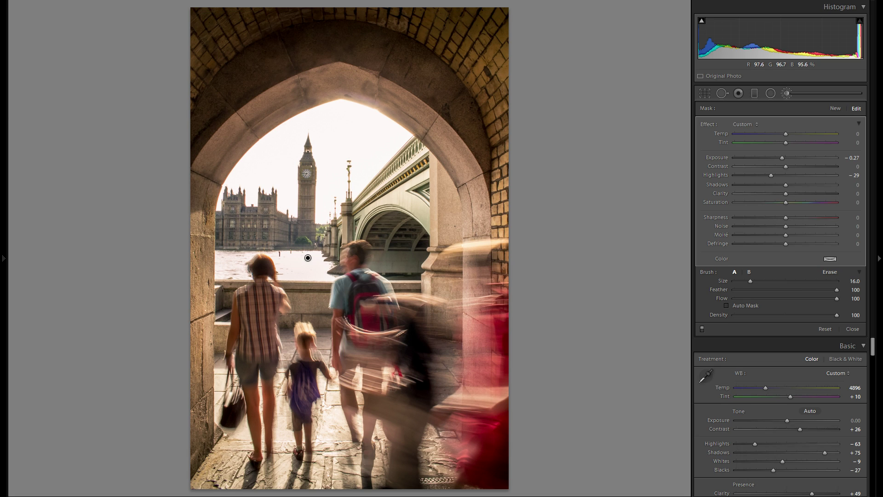
left_click(702, 328)
Step: Re-enable the brush and add a radial filter over the bridge at Exposure −1.07
left_click(702, 329)
left_click(770, 93)
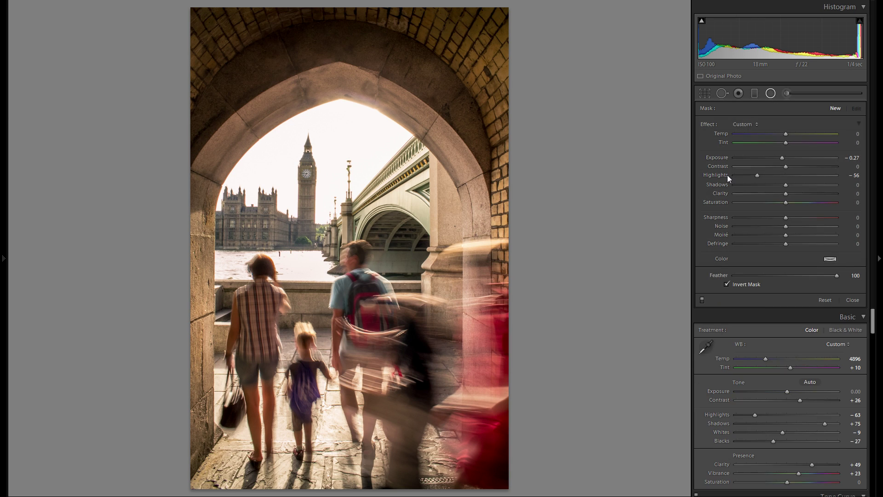
double_click(728, 174)
left_click(780, 158)
left_click_drag(371, 234, 414, 247)
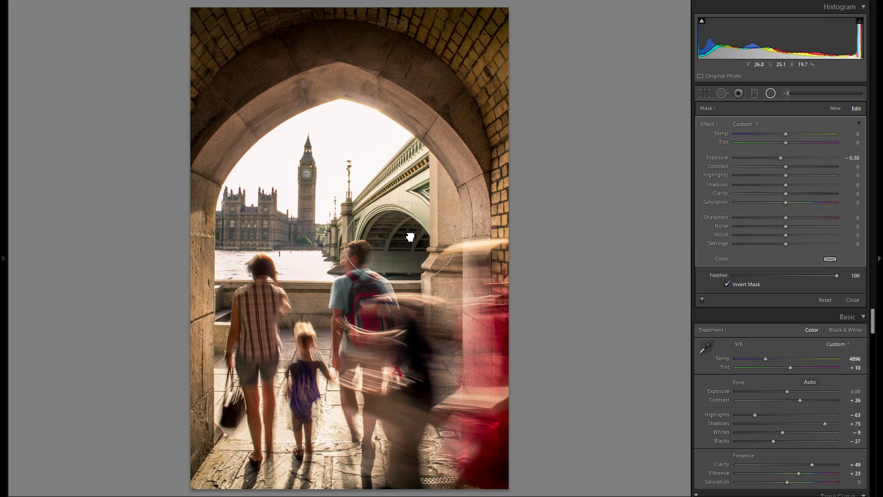
left_click_drag(786, 158, 777, 160)
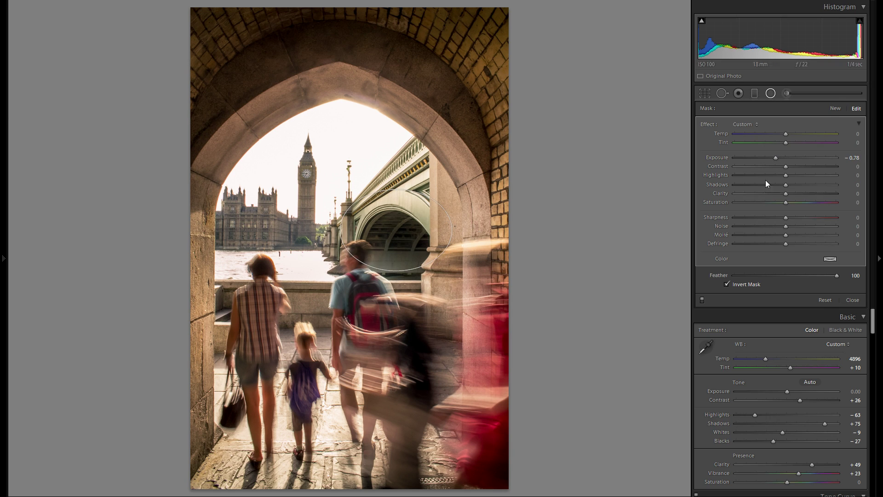
left_click_drag(776, 157, 773, 159)
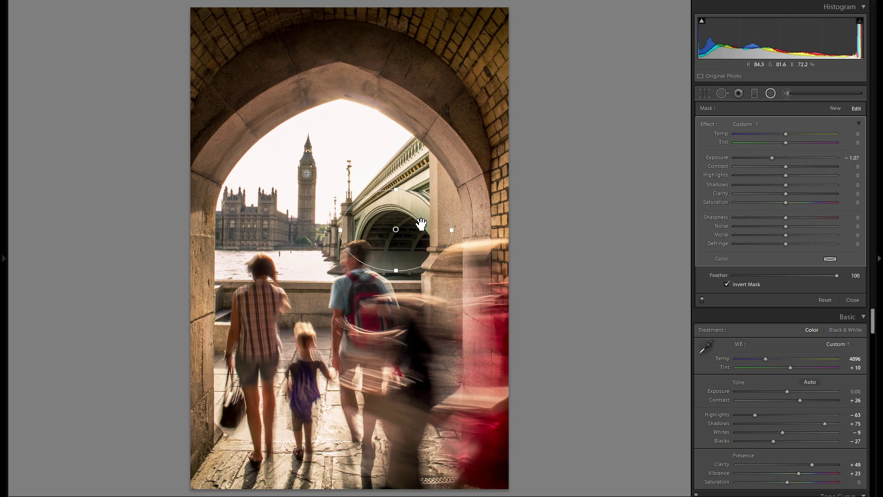
Step: Duplicate the radial filter onto the Parliament building, flatten it, and set Exposure −0.74
right_click(417, 236)
left_click(432, 237)
left_click_drag(416, 237, 242, 238)
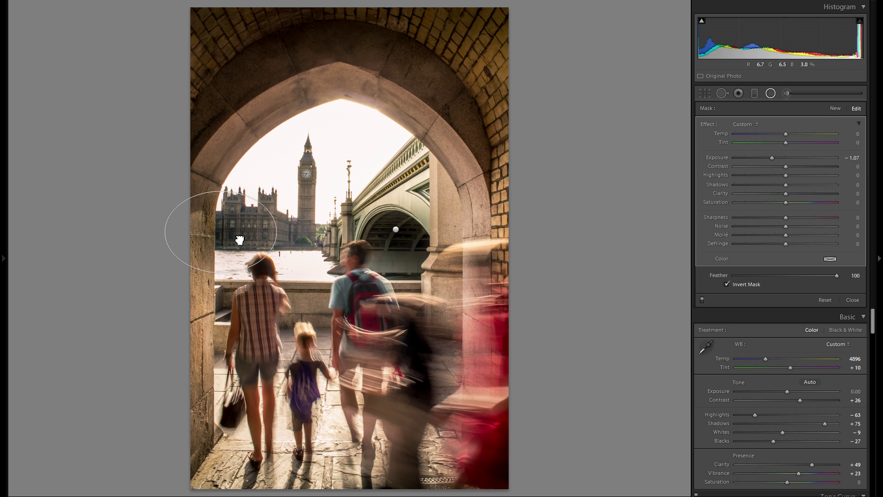
left_click_drag(224, 273, 234, 207)
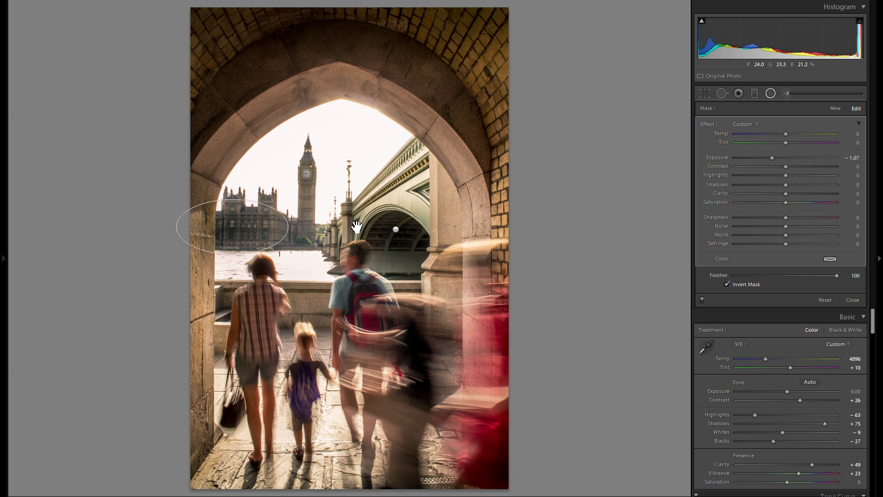
left_click(778, 157)
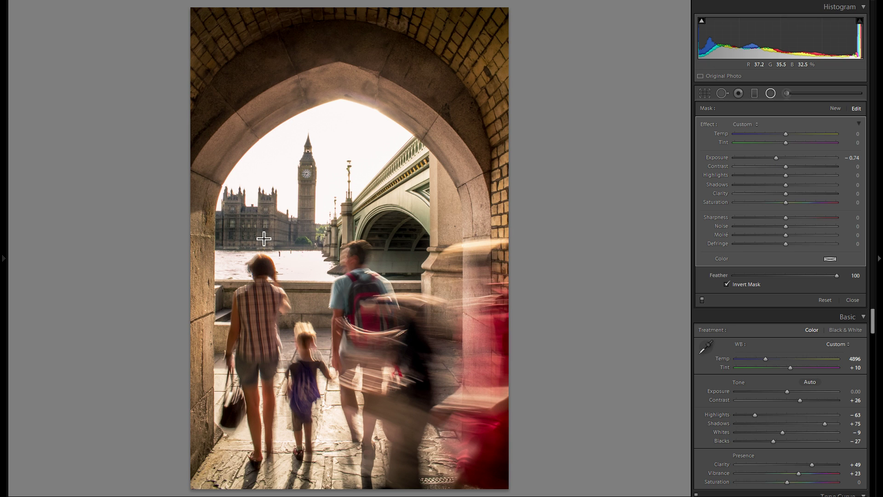
Step: Duplicate more radial filters toward the left edge and onto the wall behind the woman
right_click(246, 226)
left_click(257, 232)
left_click_drag(257, 233, 329, 310)
right_click(203, 281)
left_click(228, 285)
right_click(455, 443)
left_click(473, 447)
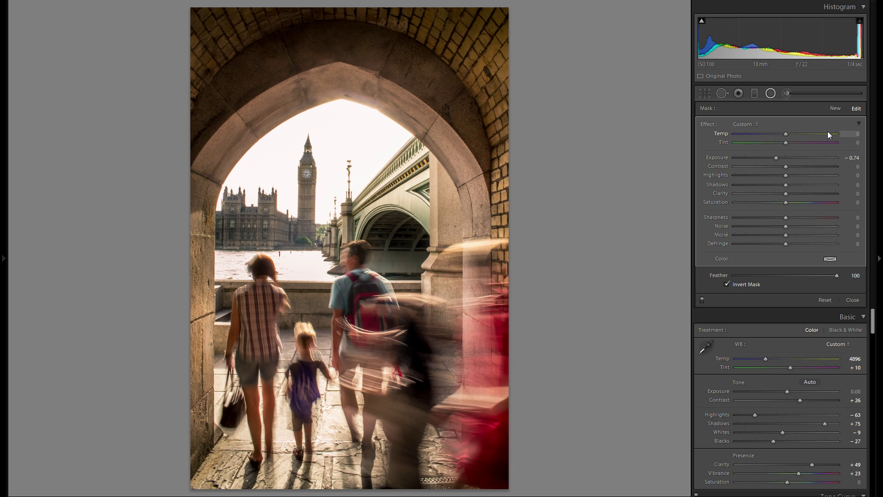
Step: Shift the left-edge radial filter right, darken it to −0.92, and compare before and after
left_click(377, 271)
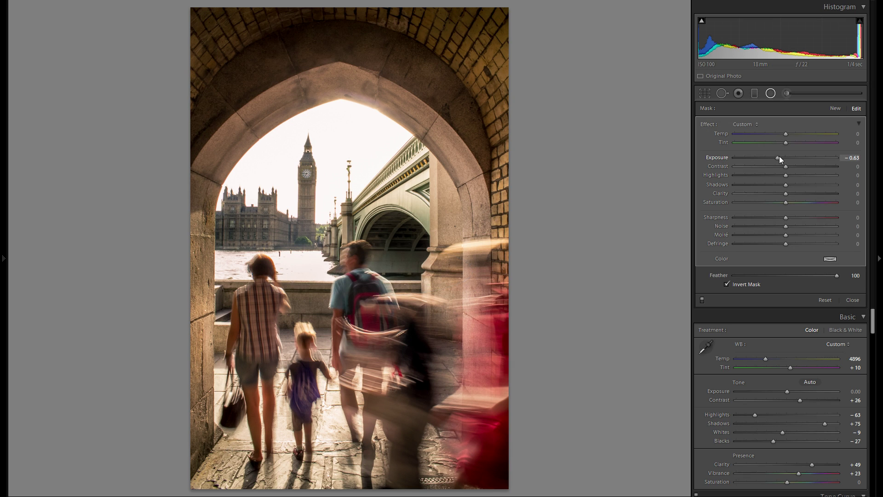
left_click_drag(779, 156, 775, 157)
left_click_drag(394, 278, 405, 276)
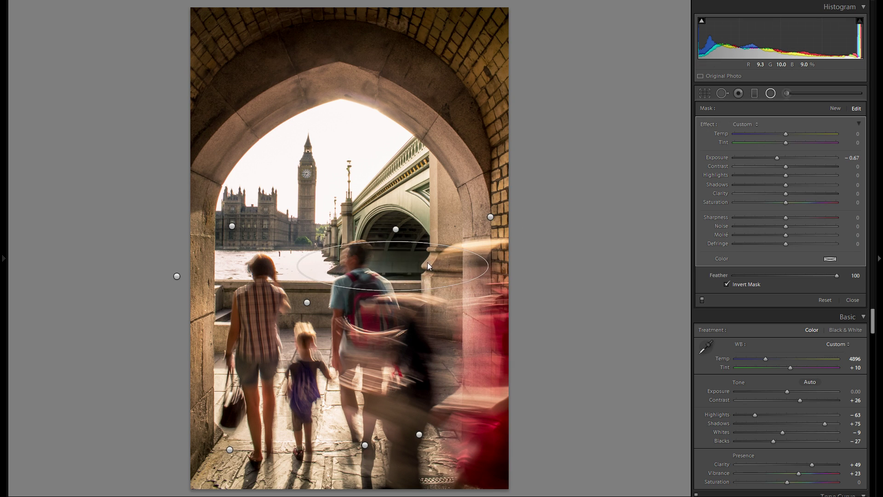
left_click_drag(777, 157, 774, 156)
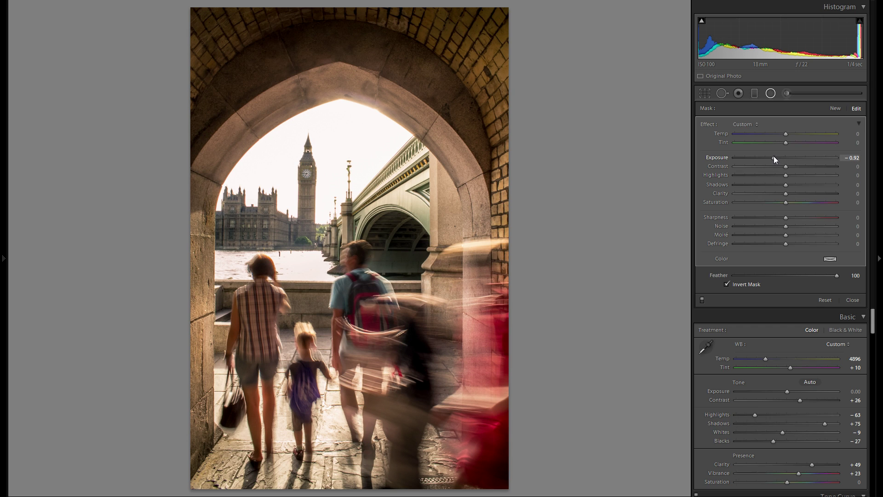
left_click(702, 300)
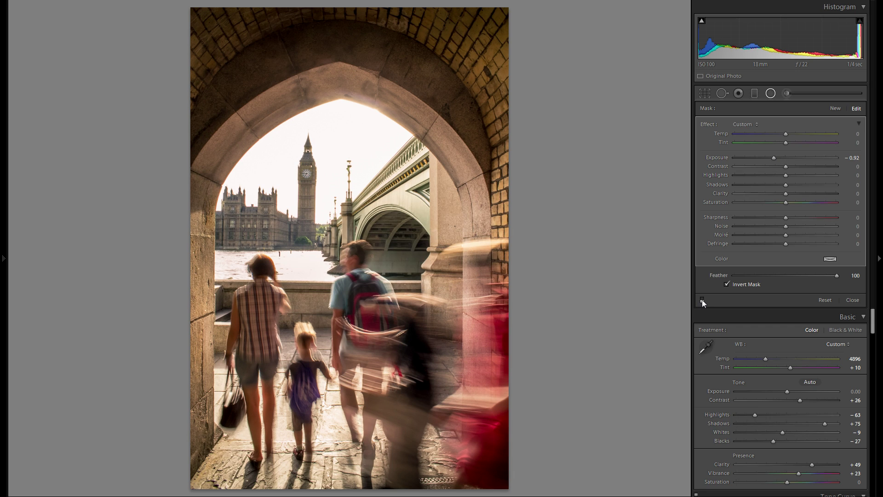
left_click(702, 300)
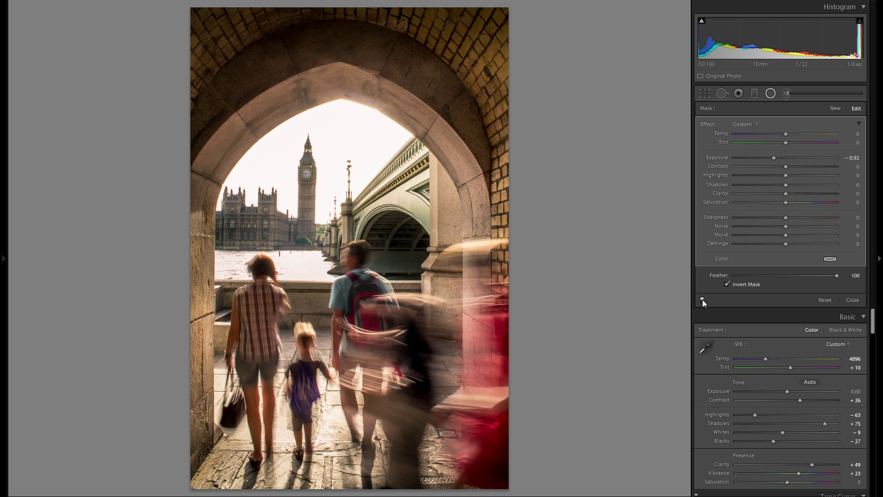
left_click(772, 94)
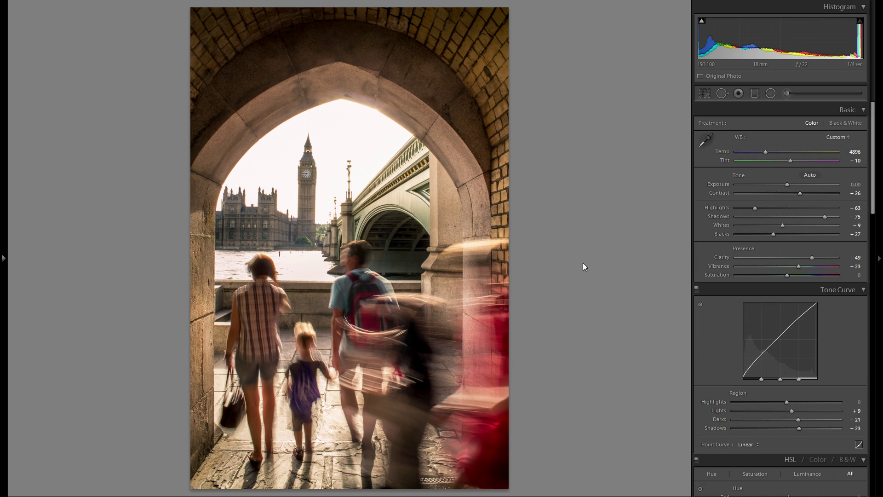
Step: Show the History panel, preview the Delete Adjustment step, then return to the newest edit
left_click(5, 280)
left_click(105, 492)
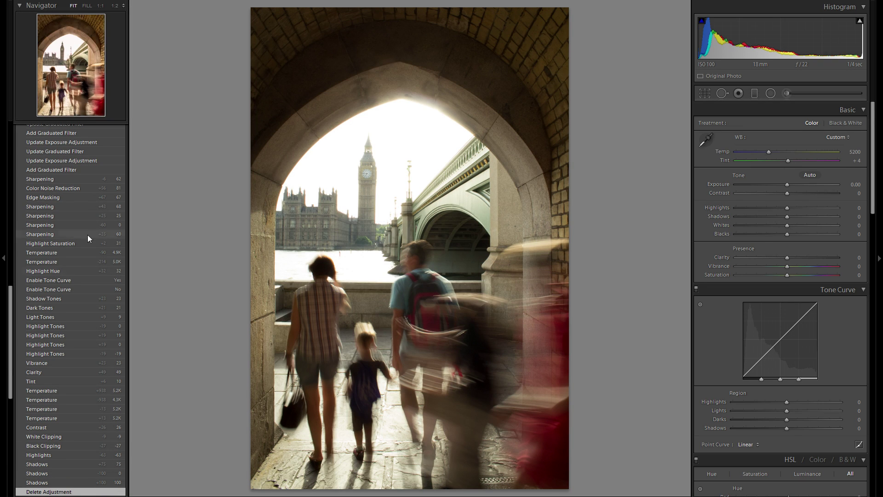
scroll(70, 247, "up", 15)
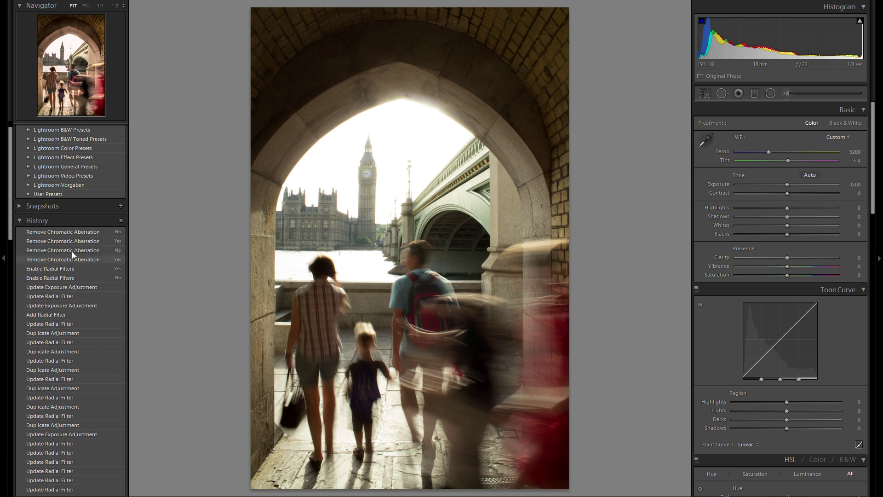
left_click(85, 231)
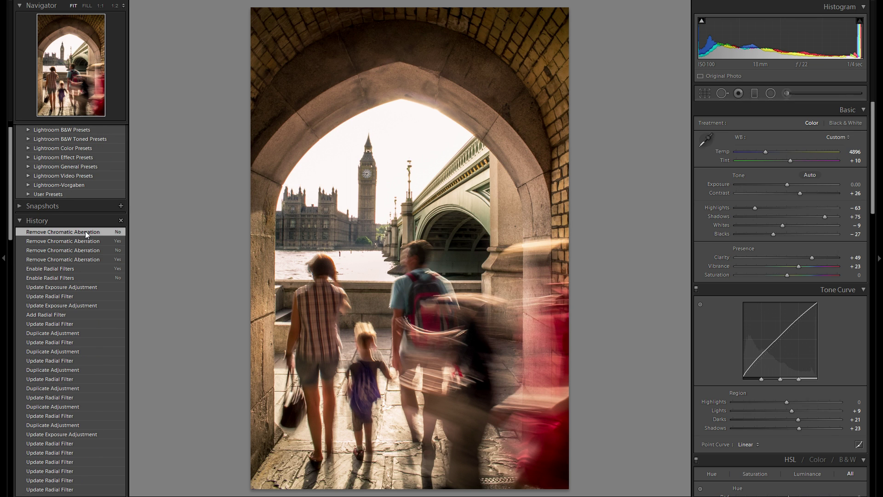